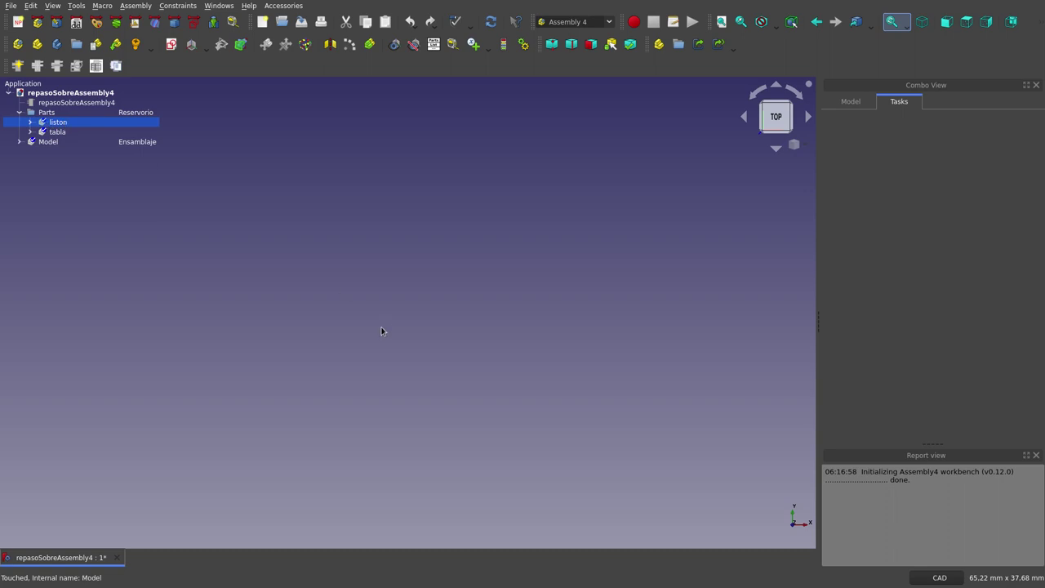
- Hide the original assembly and add an empty Assembly4 Model with Parts folder to repasoSobreAssembly4Apoyo
left_click(53, 131)
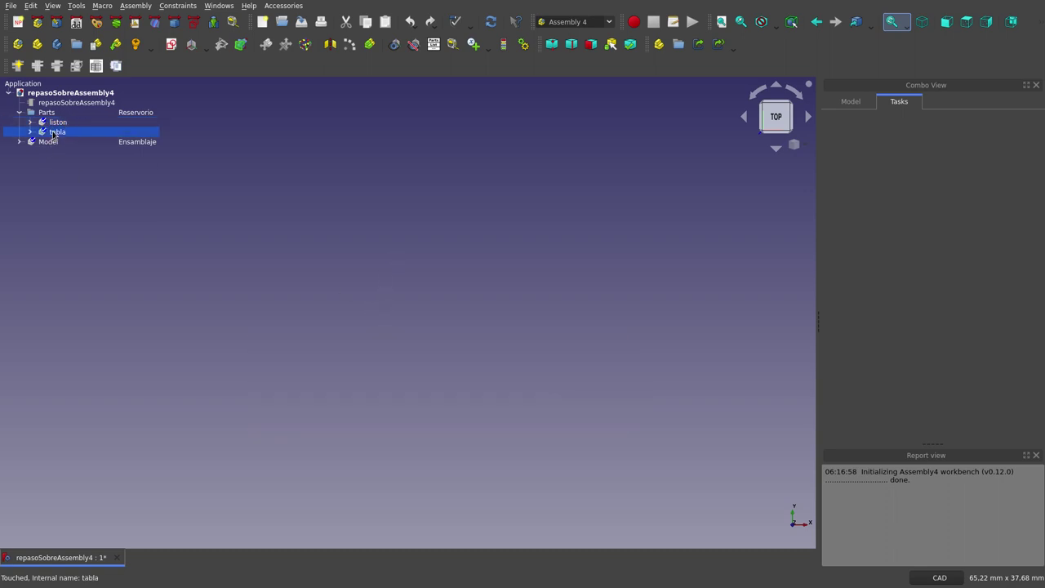
left_click(32, 143)
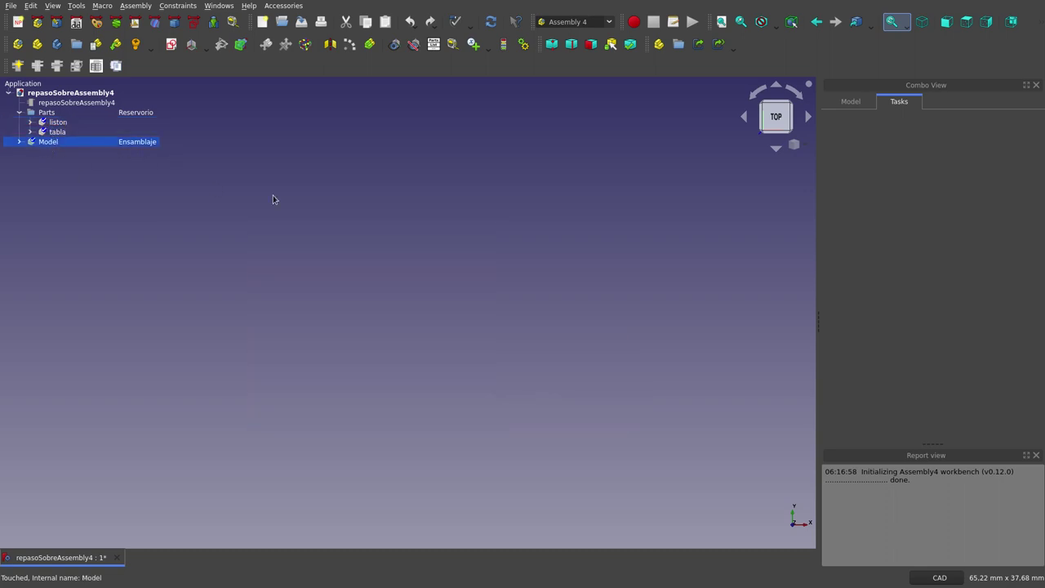
scroll(255, 217, "down", 4)
scroll(256, 218, "down", 1)
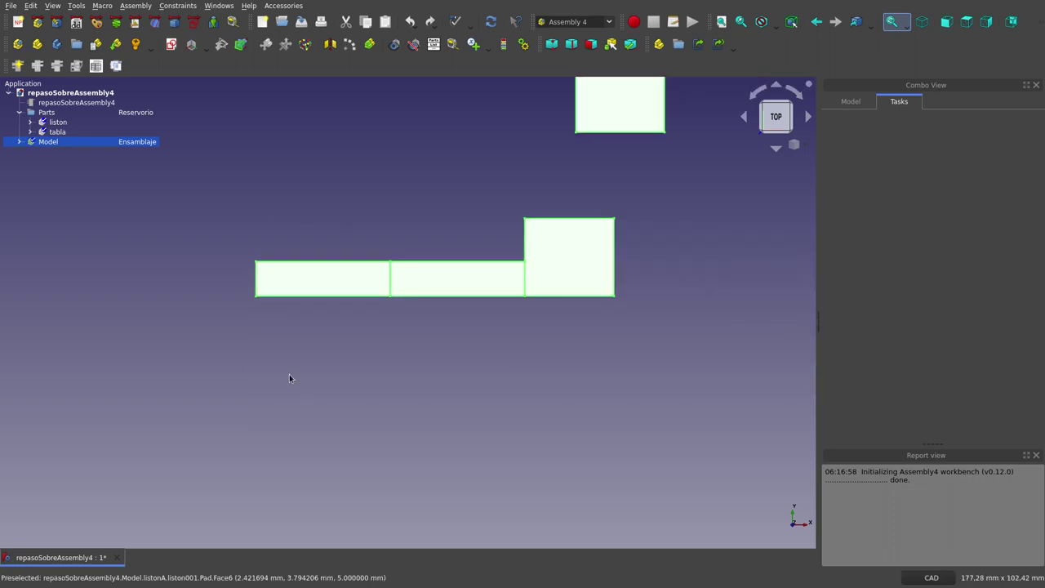
scroll(289, 375, "down", 2)
scroll(366, 211, "up", 2)
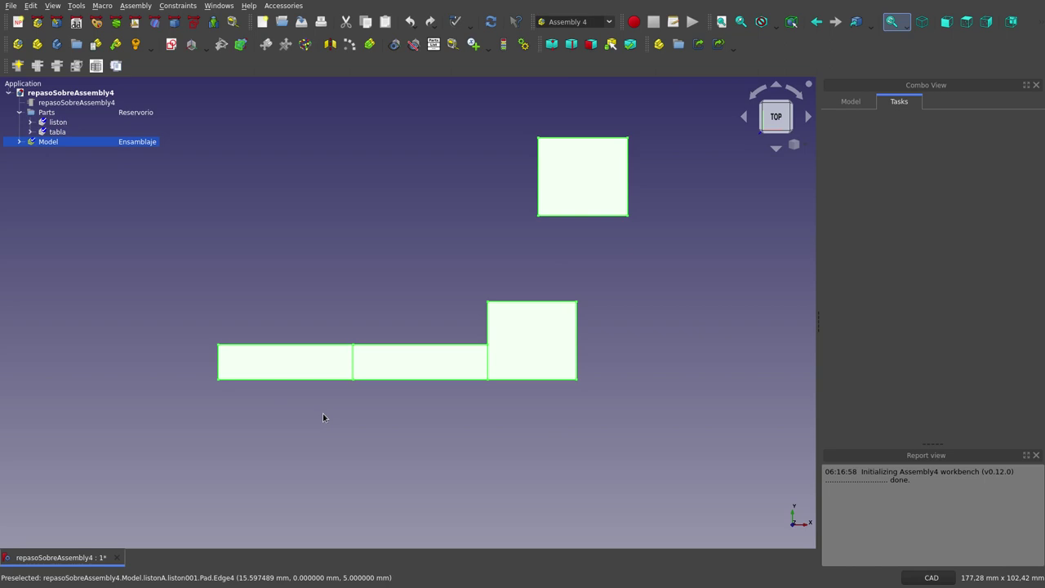
key("space")
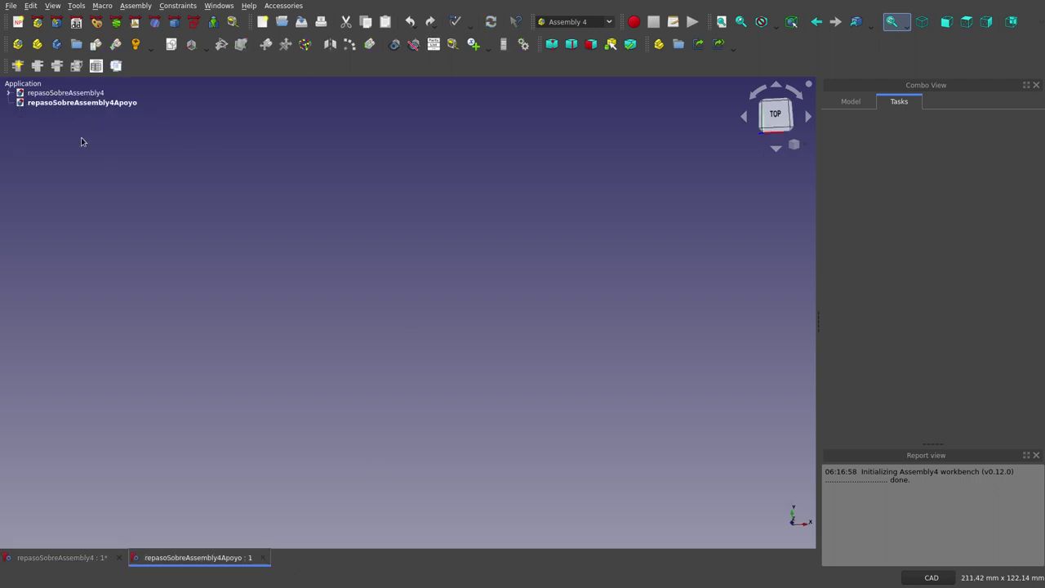
left_click(18, 45)
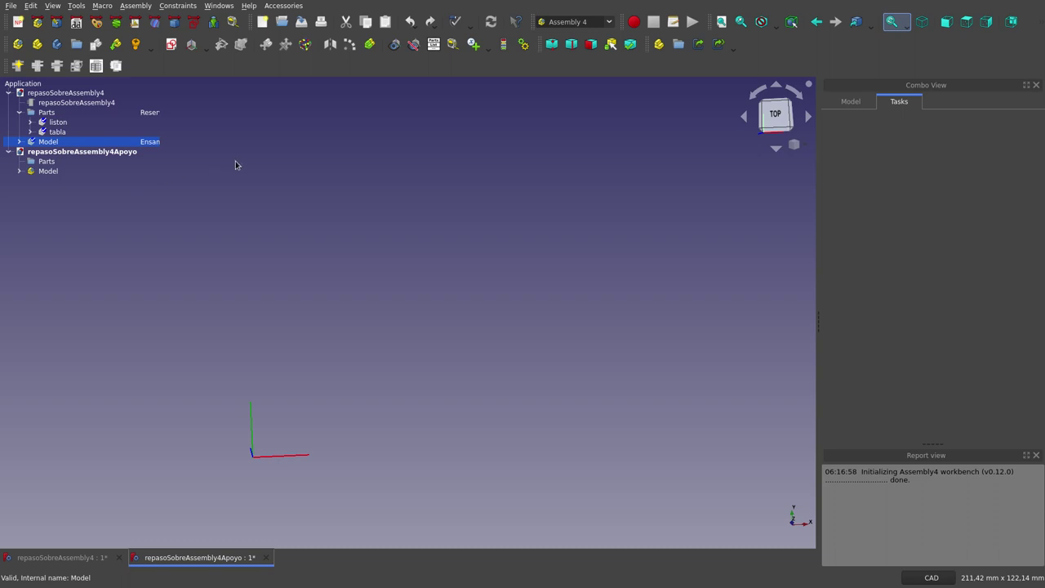
- Give the new Model the Sketch_1 rectangle and LCS_1 at its corner, checking them from a tilted view
left_click(48, 172)
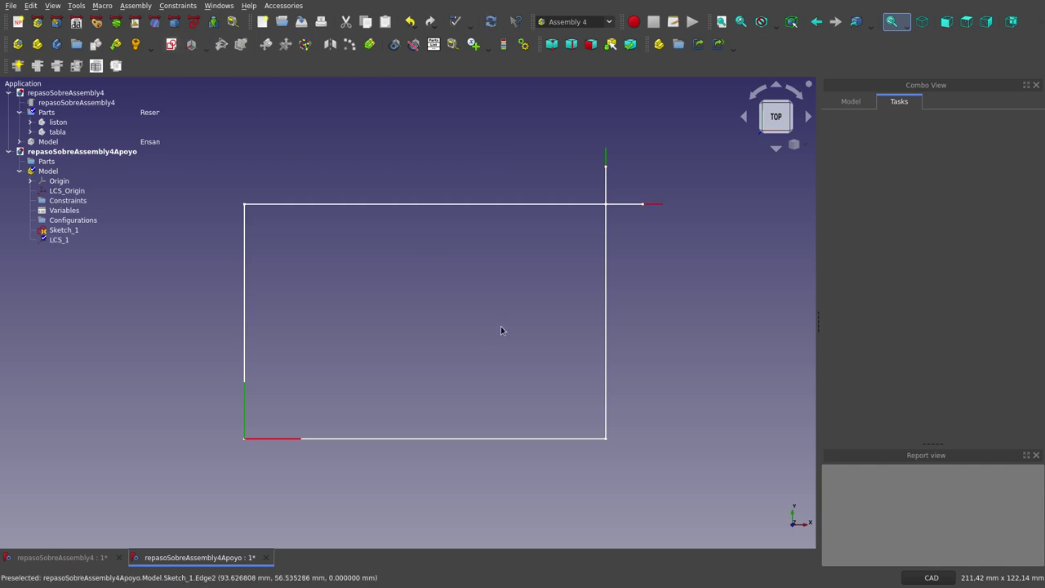
mouse_move(501, 326)
middle_mouse_down()
mouse_move(511, 307)
mouse_move(527, 317)
middle_mouse_up()
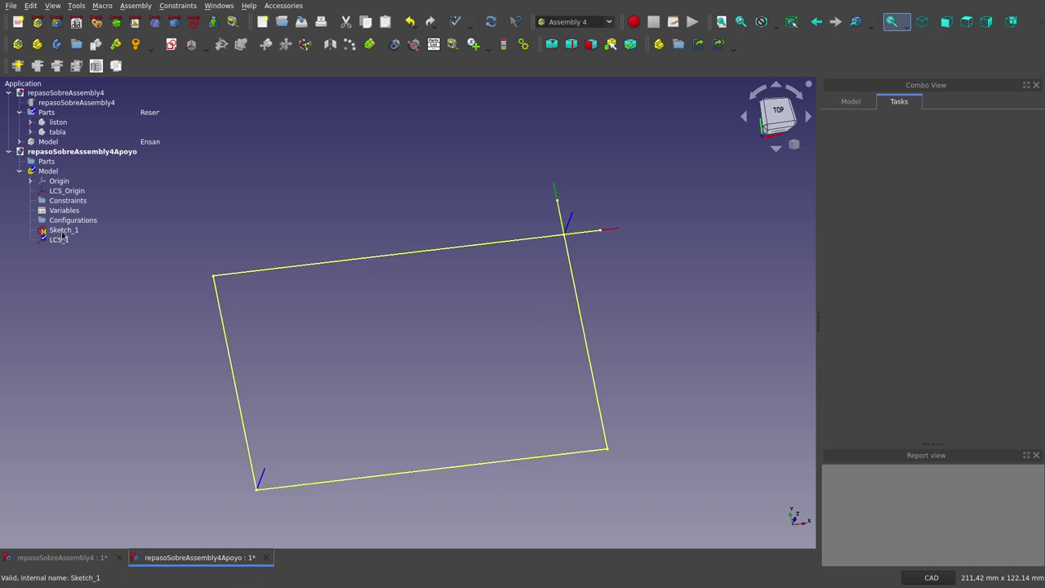
mouse_move(422, 289)
middle_mouse_down()
mouse_move(463, 299)
mouse_move(446, 332)
middle_mouse_up()
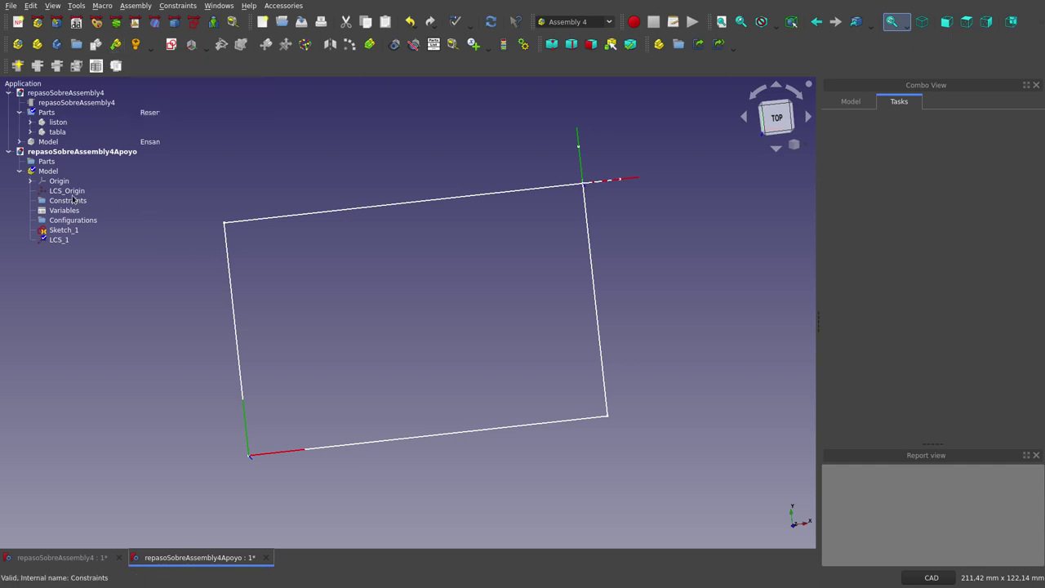
left_click(48, 171)
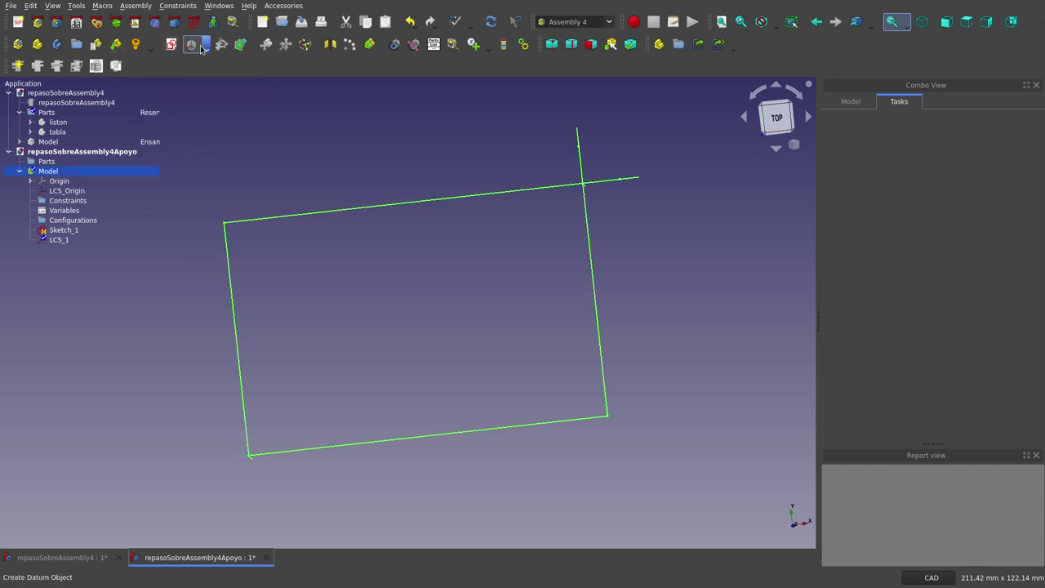
- Insert a link to repasoSobreAssembly4#Model named repasoSobreAssembly4A
left_click(115, 44)
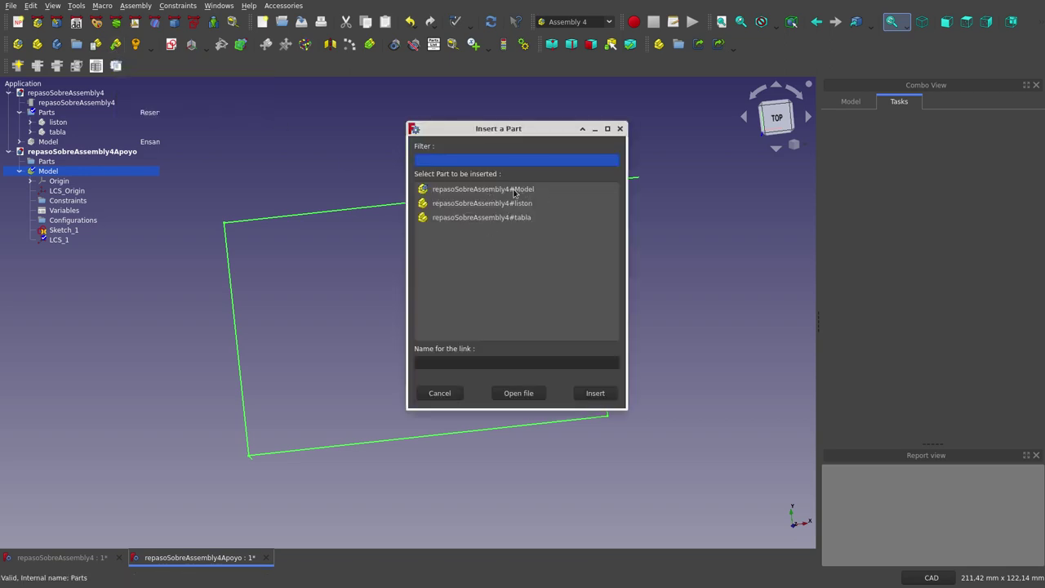
left_click(514, 193)
double_click(544, 364)
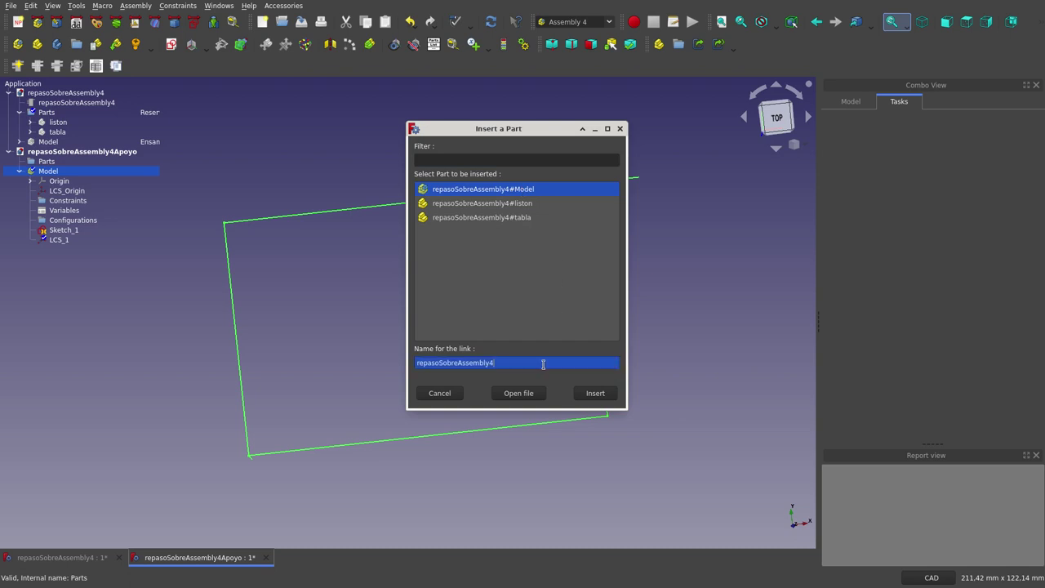
type("A")
left_click(607, 396)
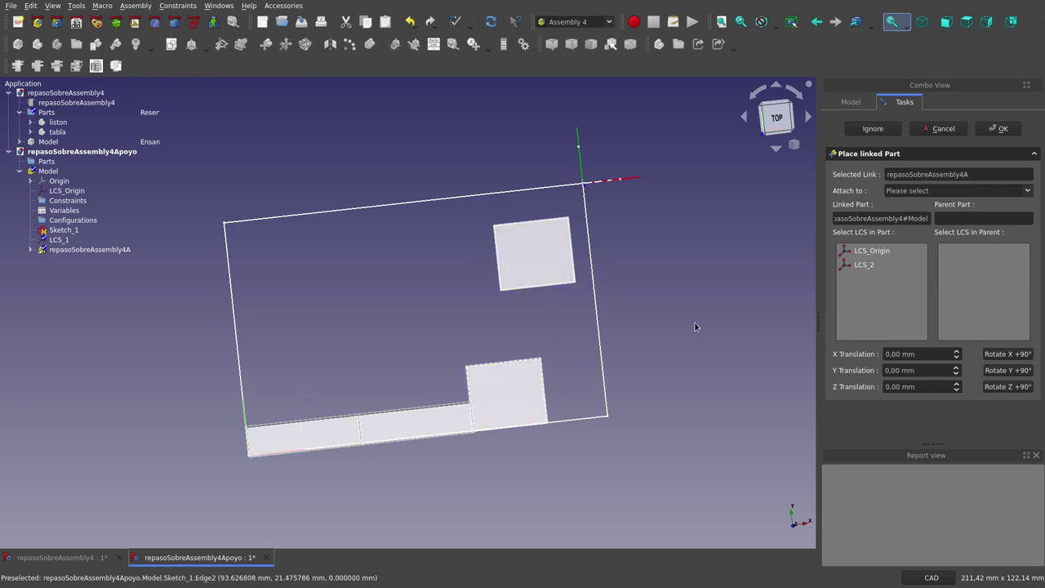
- Attach repasoSobreAssembly4A's LCS_Origin to the parent assembly's LCS_Origin, keeping the boards inside the rectangle
left_click(1017, 192)
left_click(1018, 205)
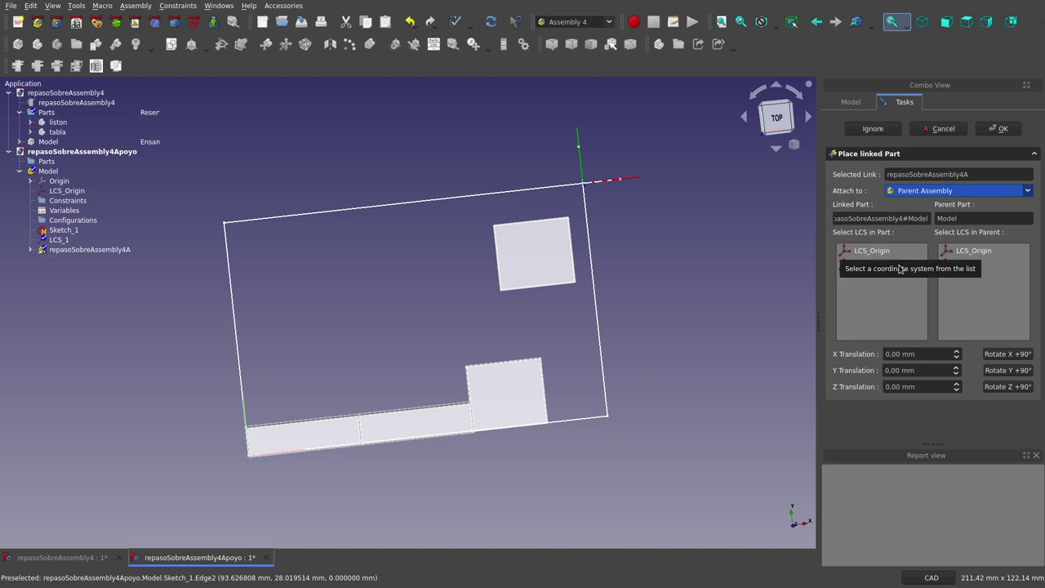
left_click(962, 252)
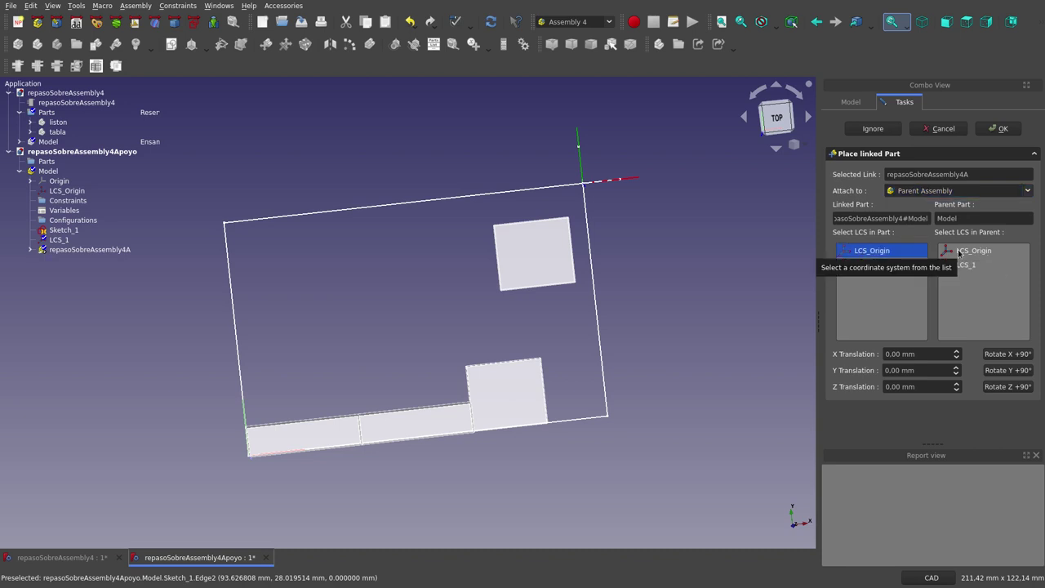
left_click(959, 252)
left_click(988, 130)
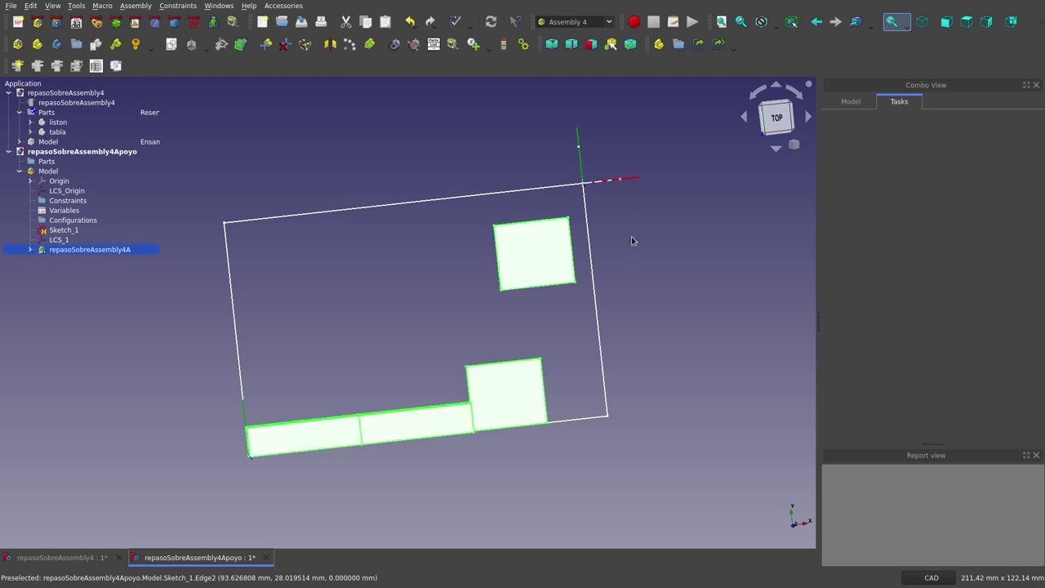
mouse_move(631, 236)
middle_mouse_down()
mouse_move(637, 272)
mouse_move(602, 264)
mouse_move(660, 243)
mouse_move(632, 285)
mouse_move(566, 279)
mouse_move(583, 269)
mouse_move(618, 278)
middle_mouse_up()
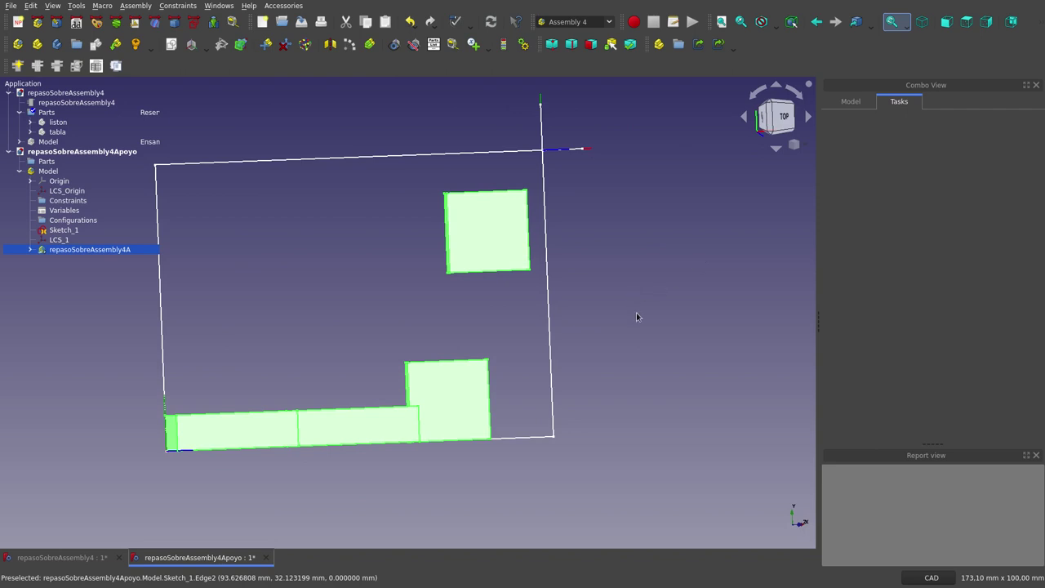
scroll(637, 315, "down", 2)
scroll(572, 319, "down", 2)
mouse_move(497, 319)
middle_mouse_down()
mouse_move(476, 283)
mouse_move(443, 284)
middle_mouse_up()
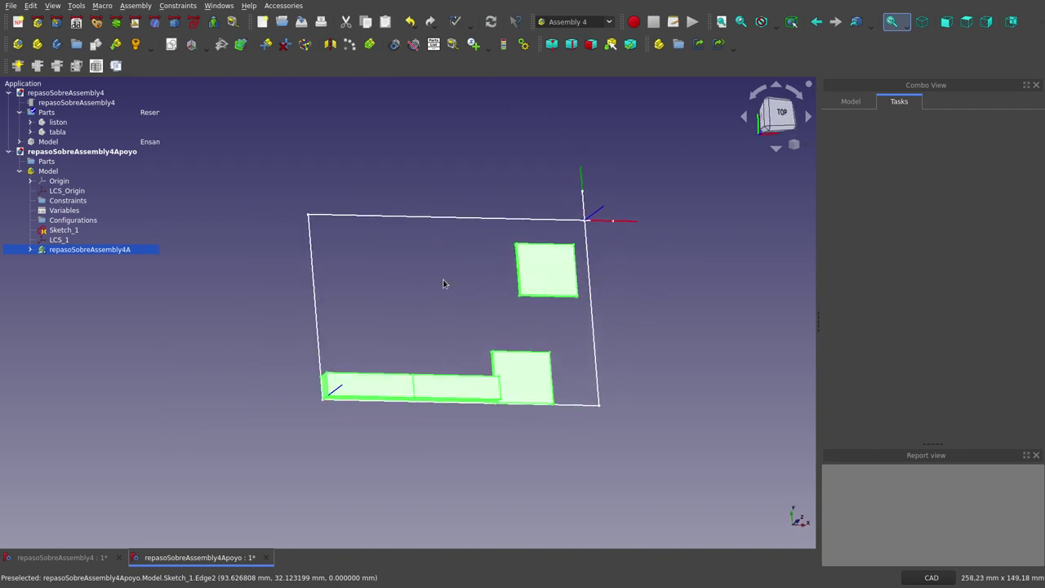
- From the top view, insert a second link to repasoSobreAssembly4#Model named repasoSobreAssembly4B
left_click(443, 283)
key("2")
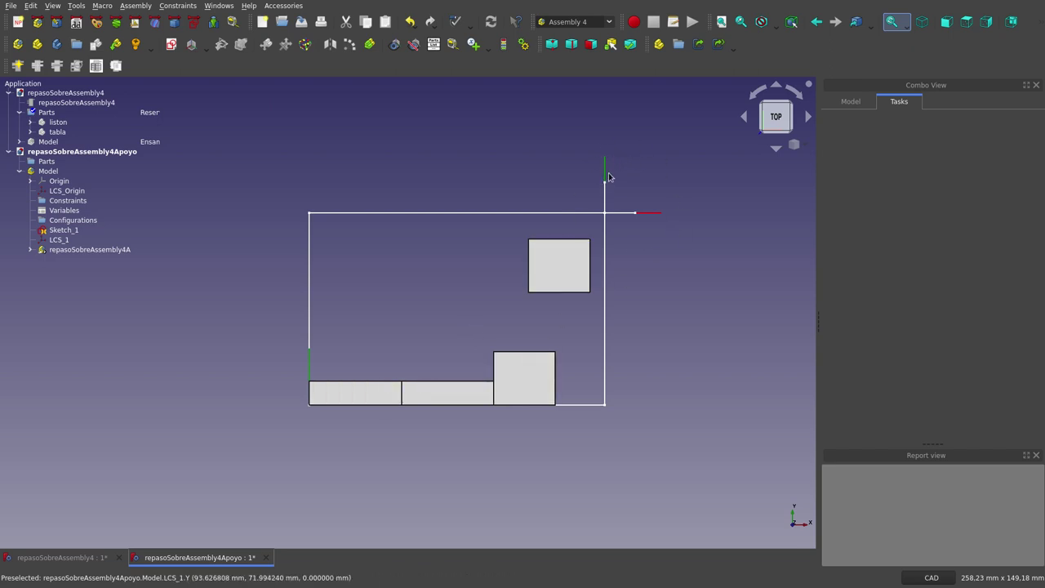
left_click(119, 48)
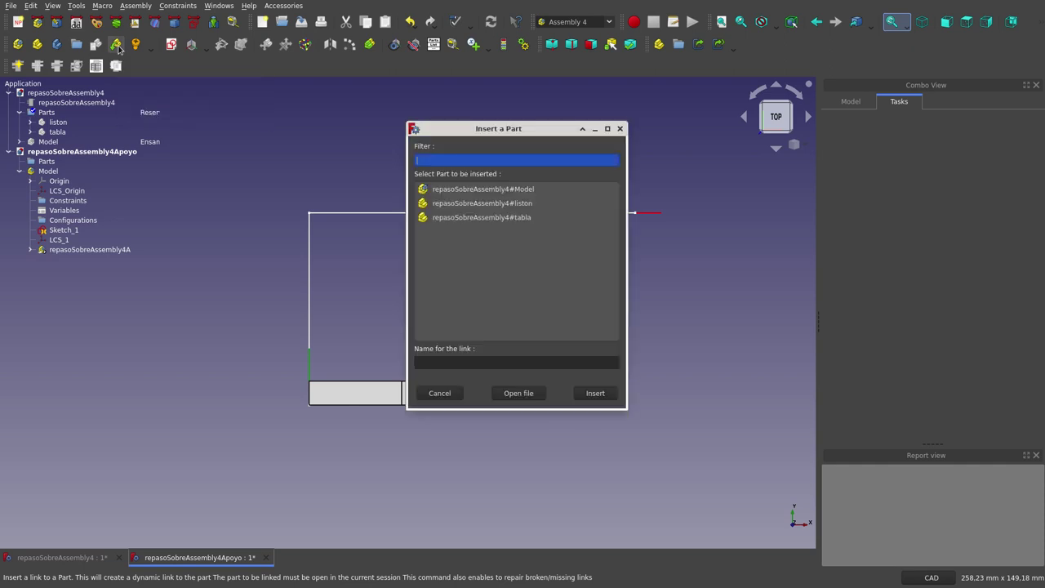
left_click(512, 194)
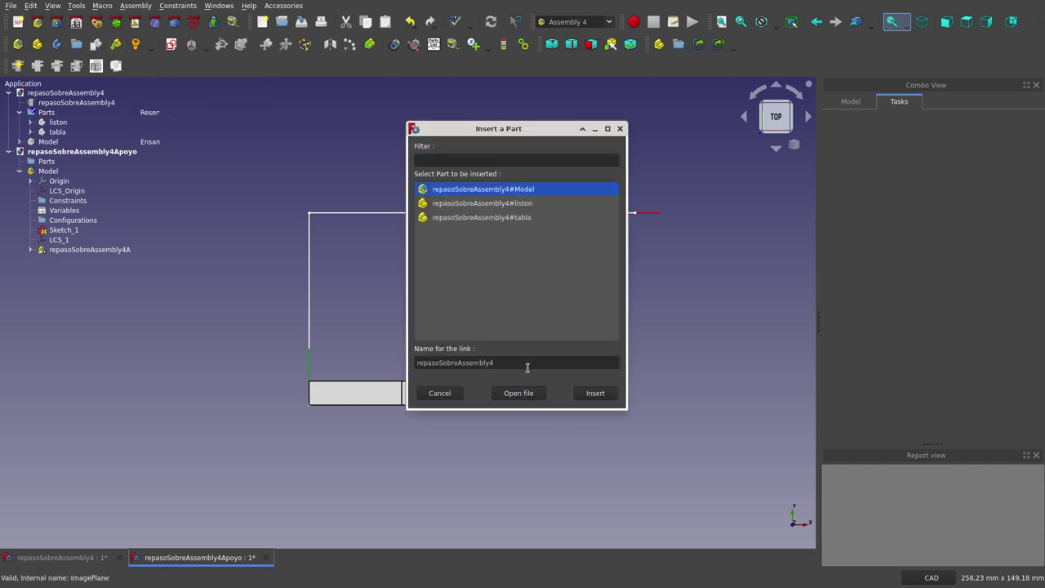
left_click(527, 365)
type("B")
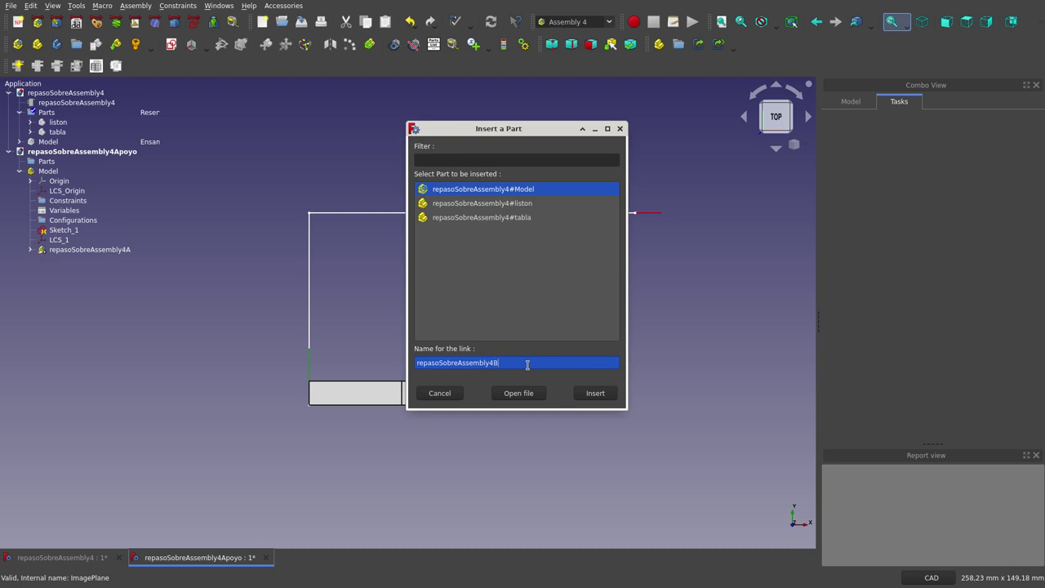
left_click(595, 393)
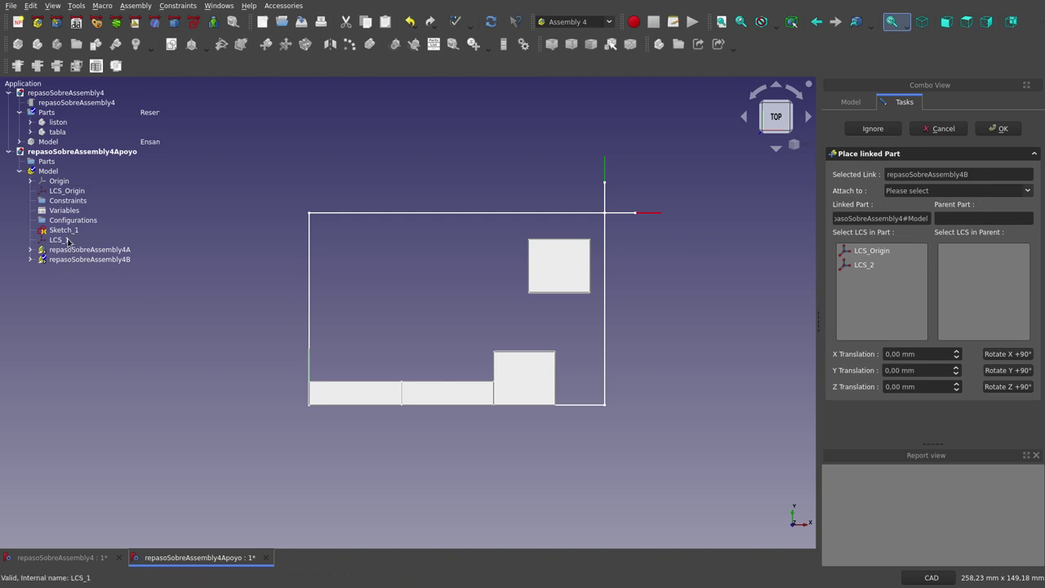
- Attach repasoSobreAssembly4B's LCS_Origin to the parent assembly's LCS_1
left_click(986, 194)
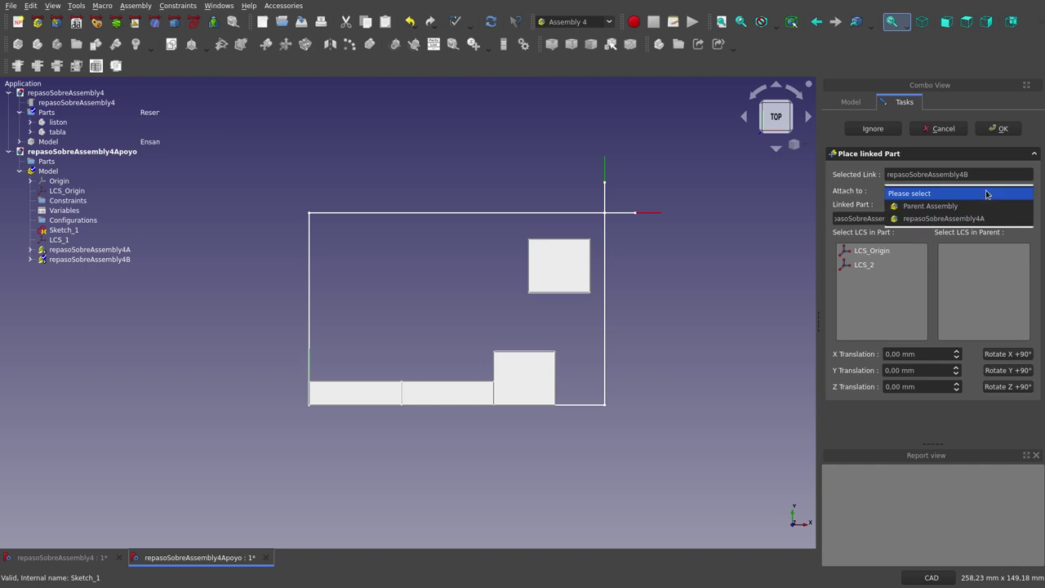
left_click(993, 216)
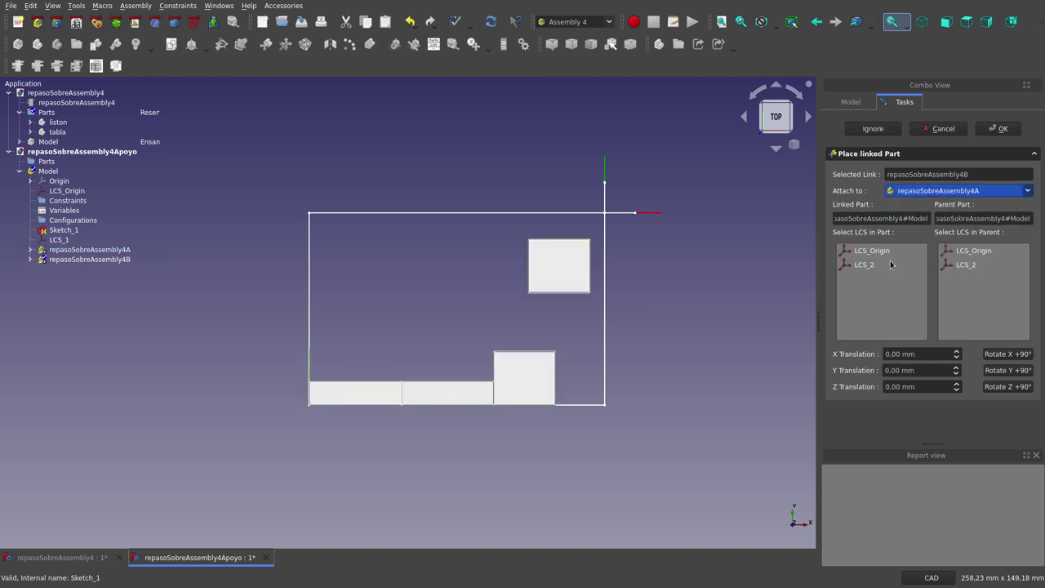
left_click(1028, 191)
left_click(1016, 181)
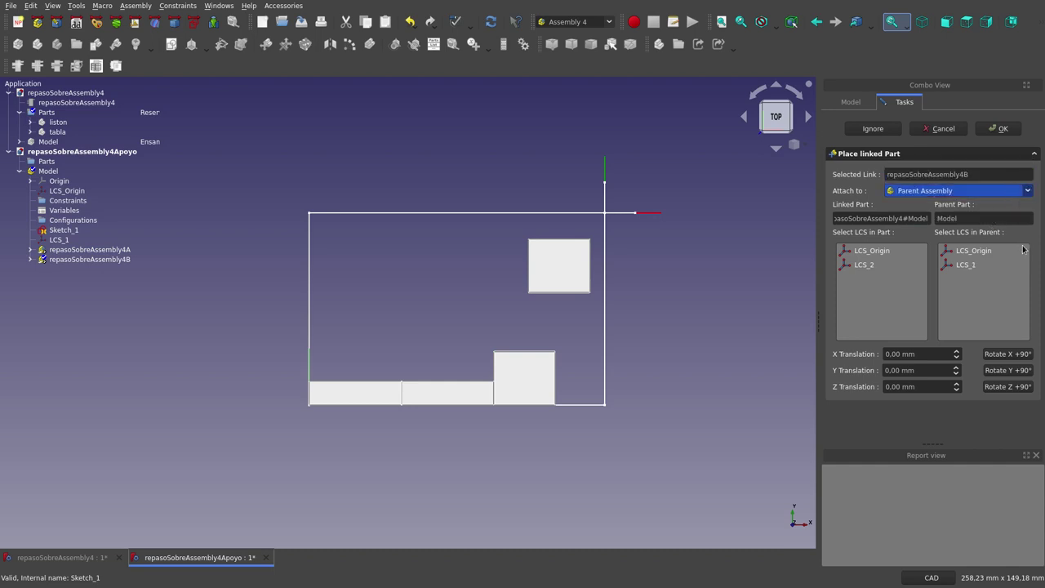
left_click(873, 252)
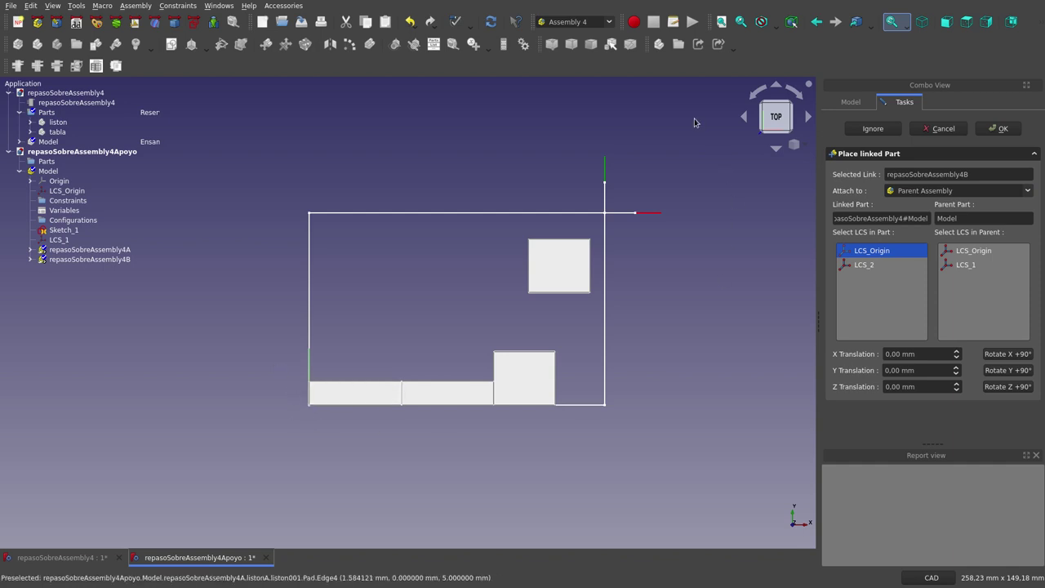
left_click(977, 267)
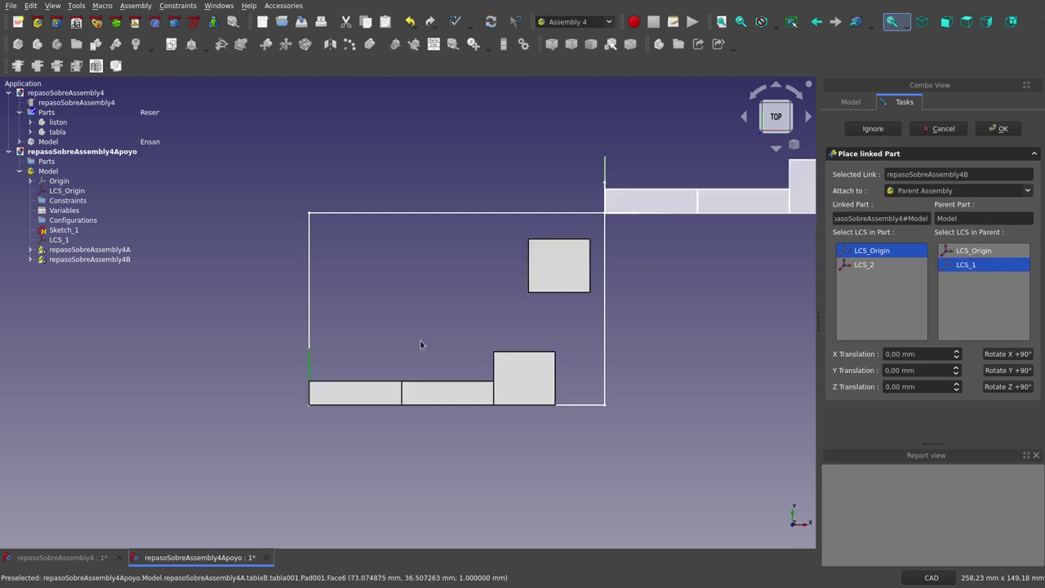
scroll(421, 344, "down", 2)
scroll(426, 350, "down", 1)
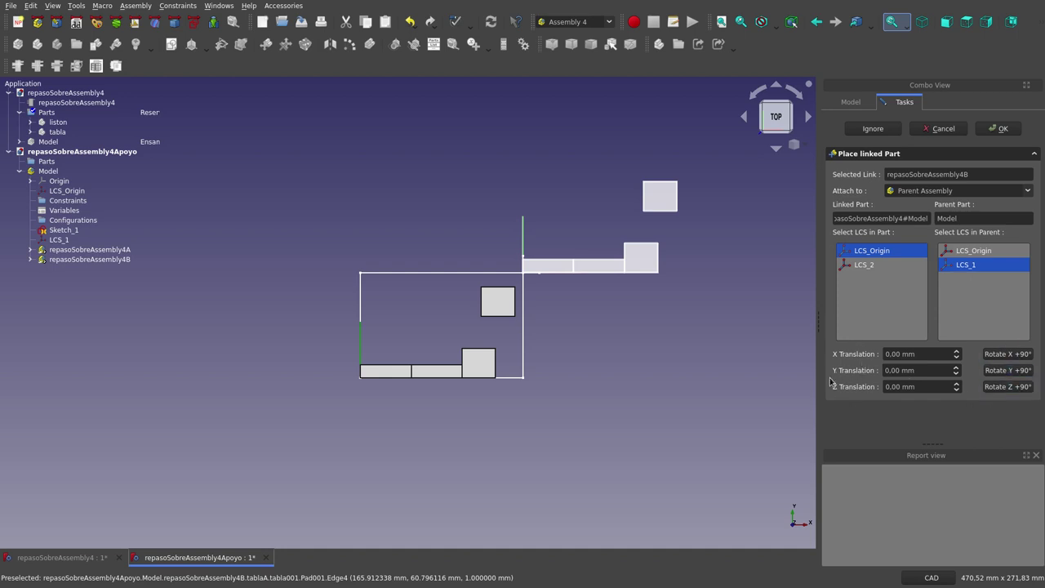
- Rotate repasoSobreAssembly4B 180° about Z with two +90° turns and confirm its placement
mouse_move(636, 385)
middle_mouse_down()
mouse_move(584, 319)
mouse_move(644, 401)
middle_mouse_up()
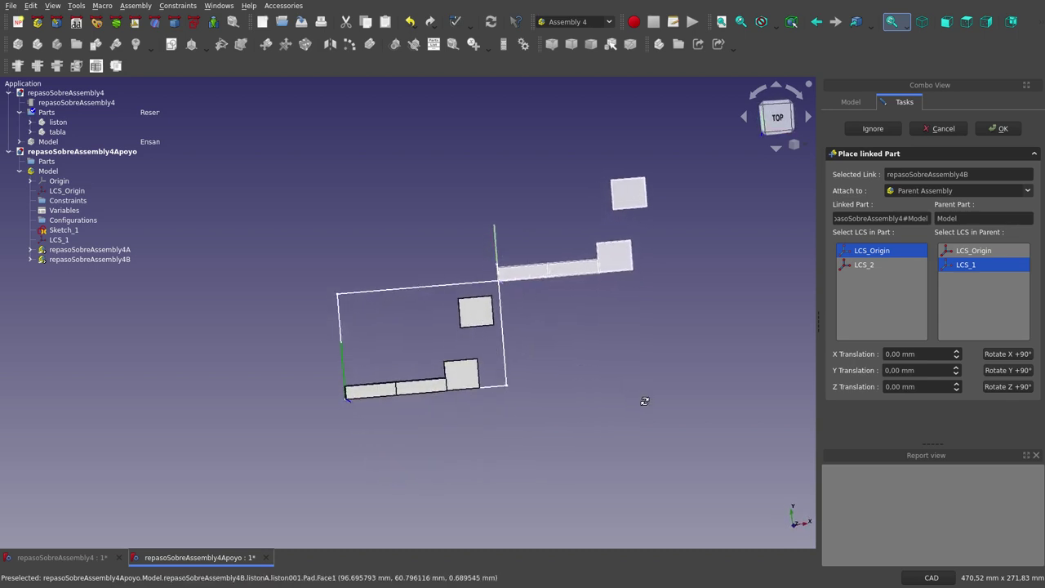
left_click(1017, 387)
left_click(1017, 386)
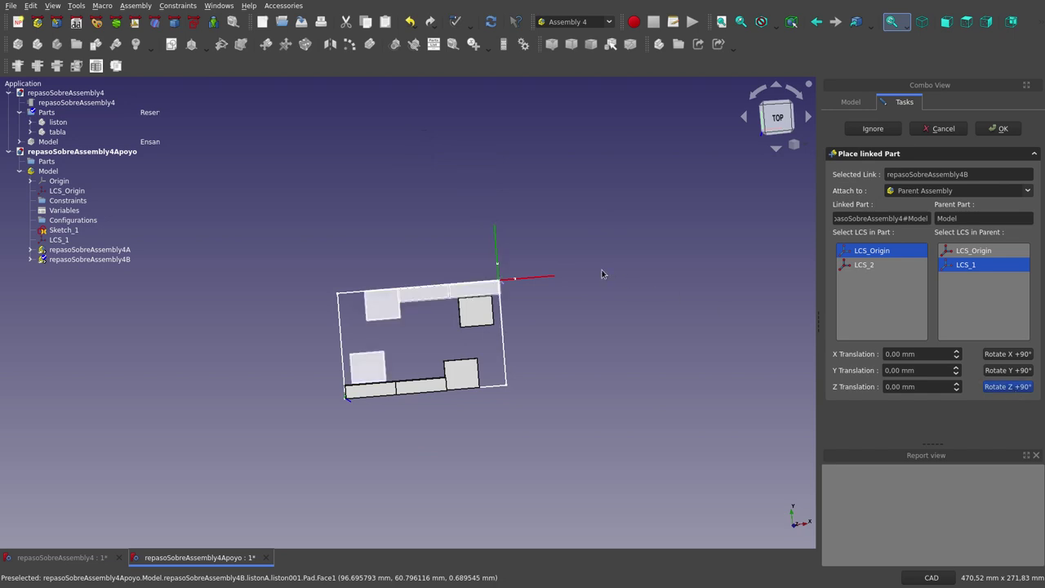
mouse_move(601, 270)
middle_mouse_down()
mouse_move(612, 266)
mouse_move(602, 292)
mouse_move(567, 234)
mouse_move(603, 219)
middle_mouse_up()
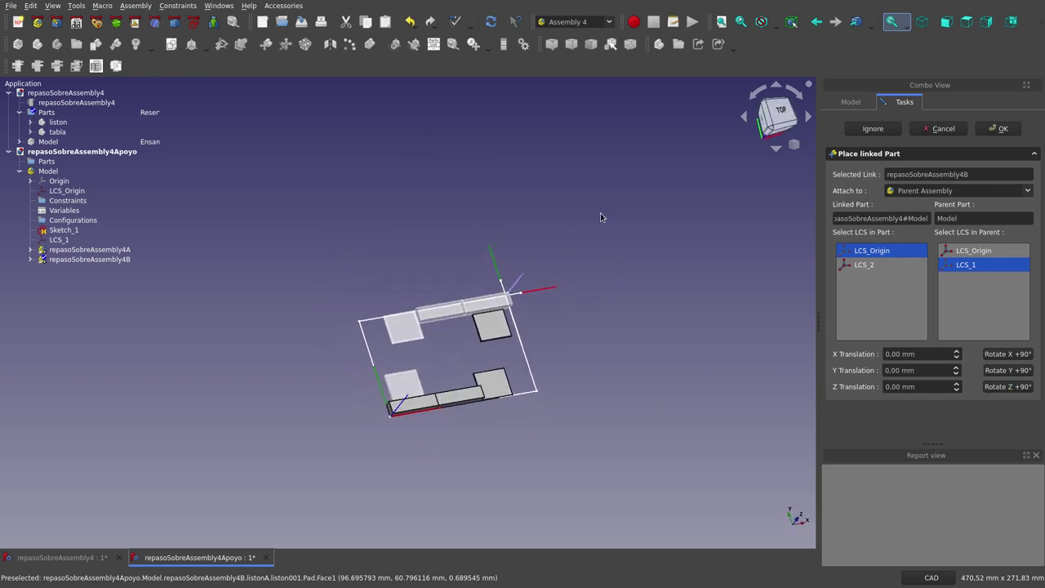
left_click(1003, 129)
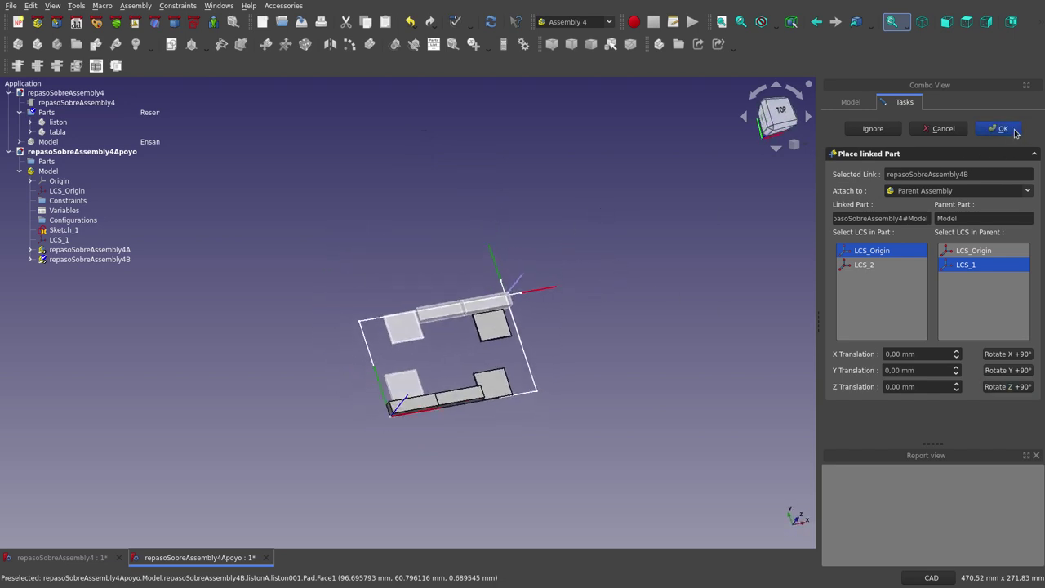
- Select the whole Model and hide its local coordinate systems
mouse_move(615, 244)
middle_mouse_down()
mouse_move(574, 298)
mouse_move(442, 306)
middle_mouse_up()
left_click(442, 307)
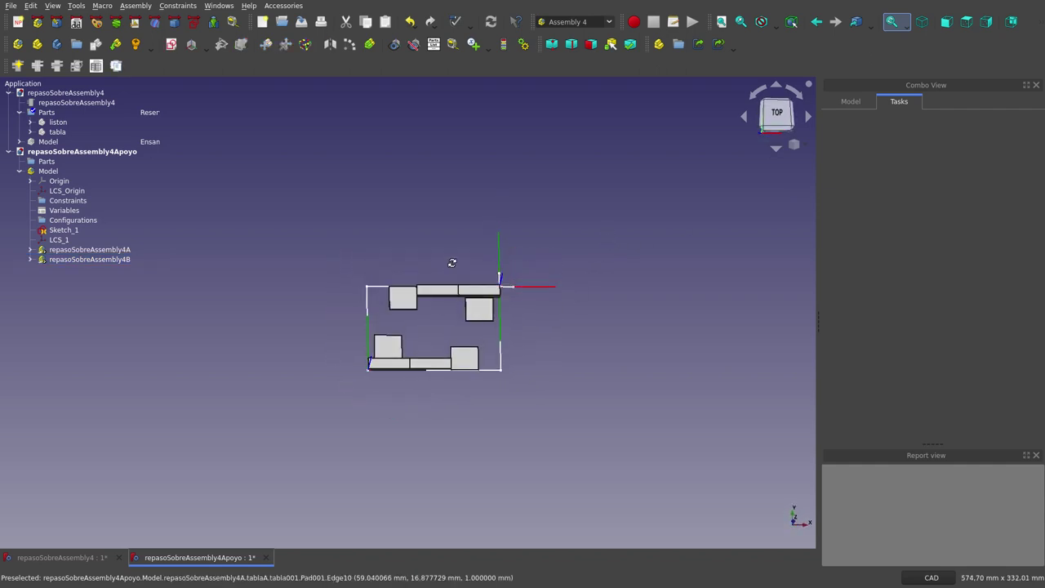
left_click(59, 231)
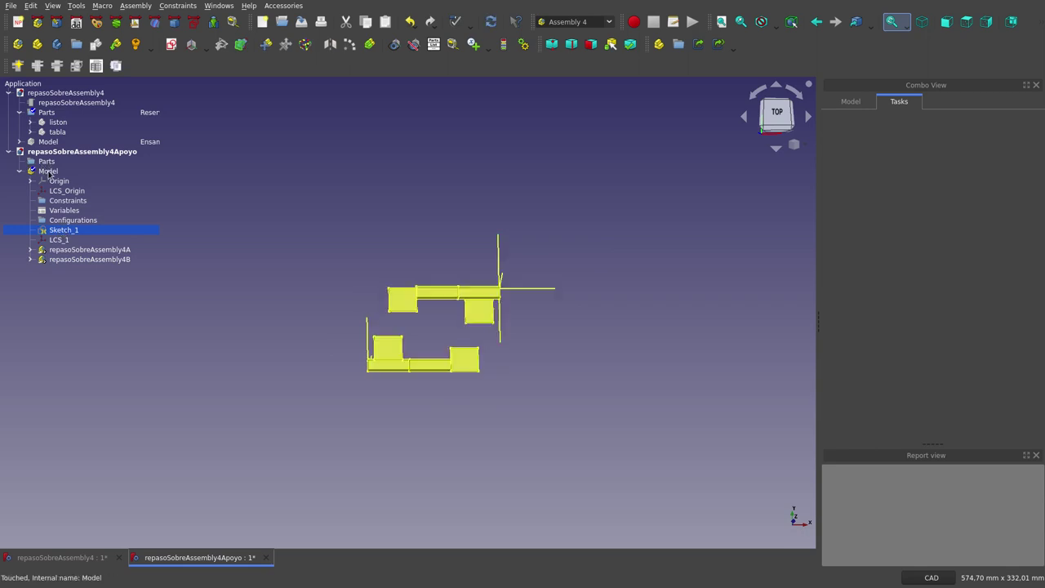
left_click(47, 171)
left_click(418, 48)
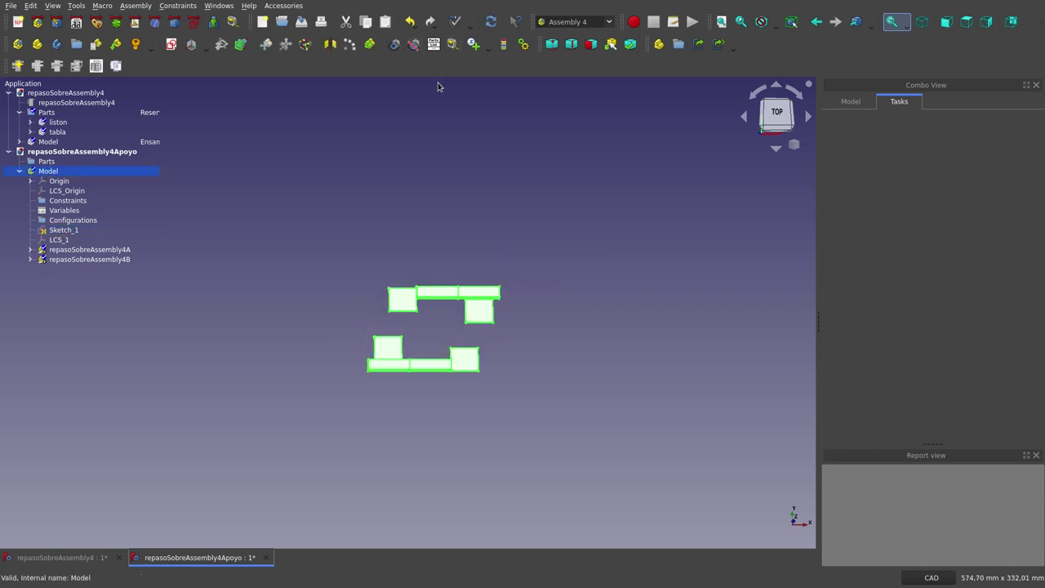
- Zoom and orbit to an isometric view of the two opposed linked copies
scroll(437, 345, "up", 4)
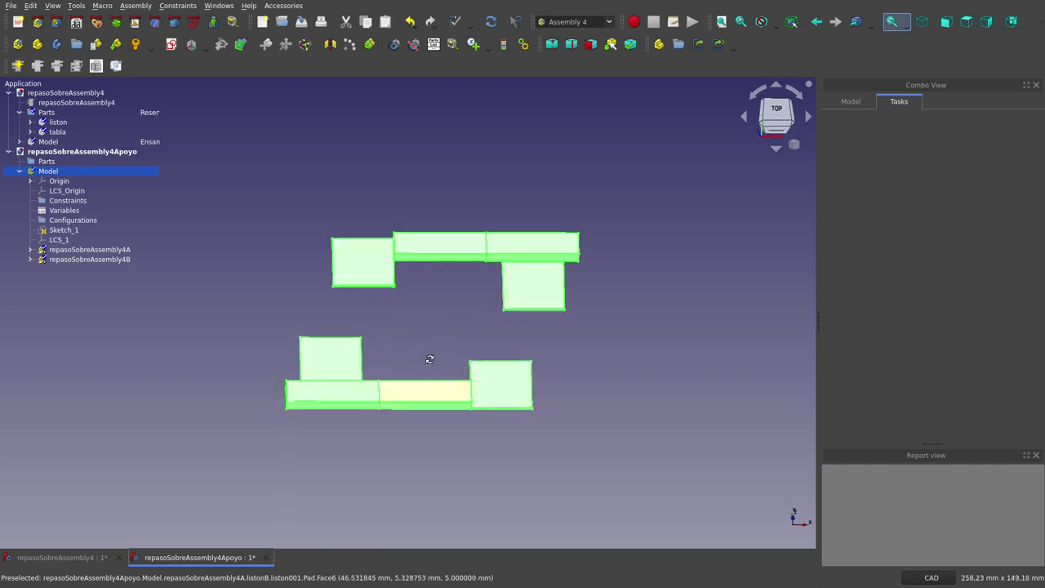
middle_click_drag(443, 363, 607, 401)
left_click(608, 401)
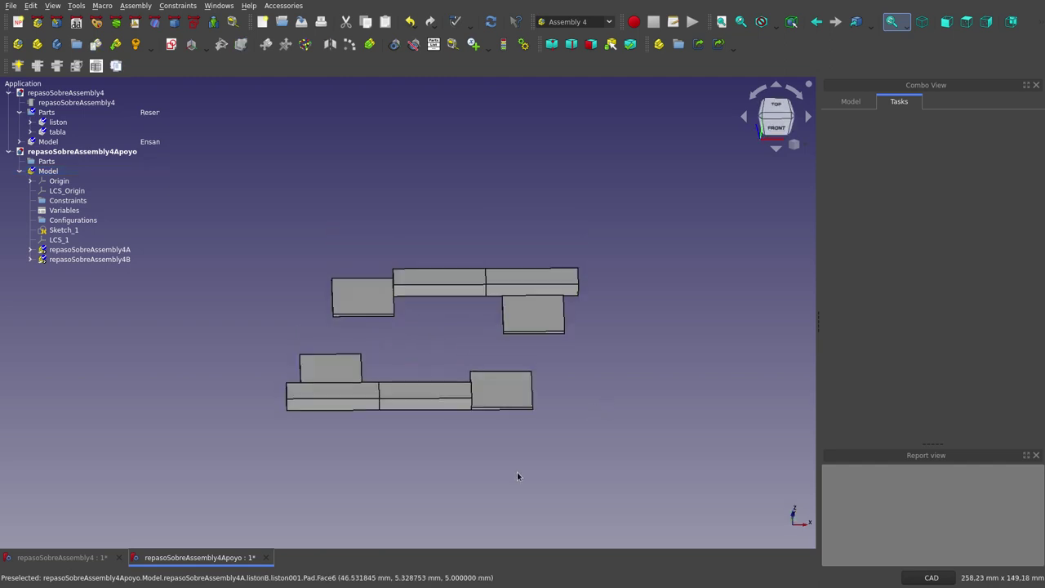
scroll(481, 472, "up", 2)
scroll(480, 473, "down", 1)
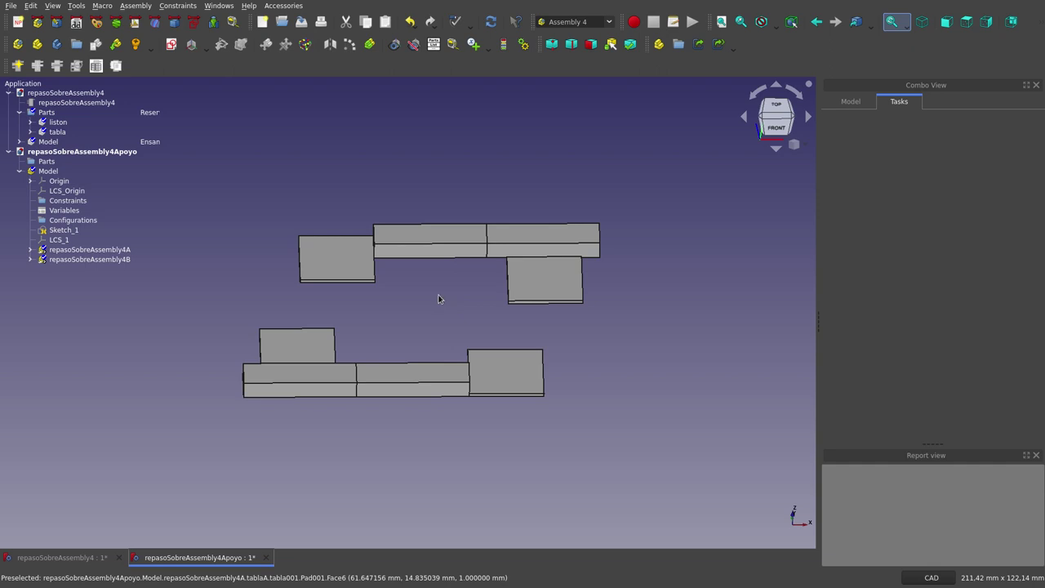
mouse_move(437, 305)
middle_mouse_down()
mouse_move(369, 299)
mouse_move(428, 306)
mouse_move(466, 289)
mouse_move(450, 268)
mouse_move(450, 329)
middle_mouse_up()
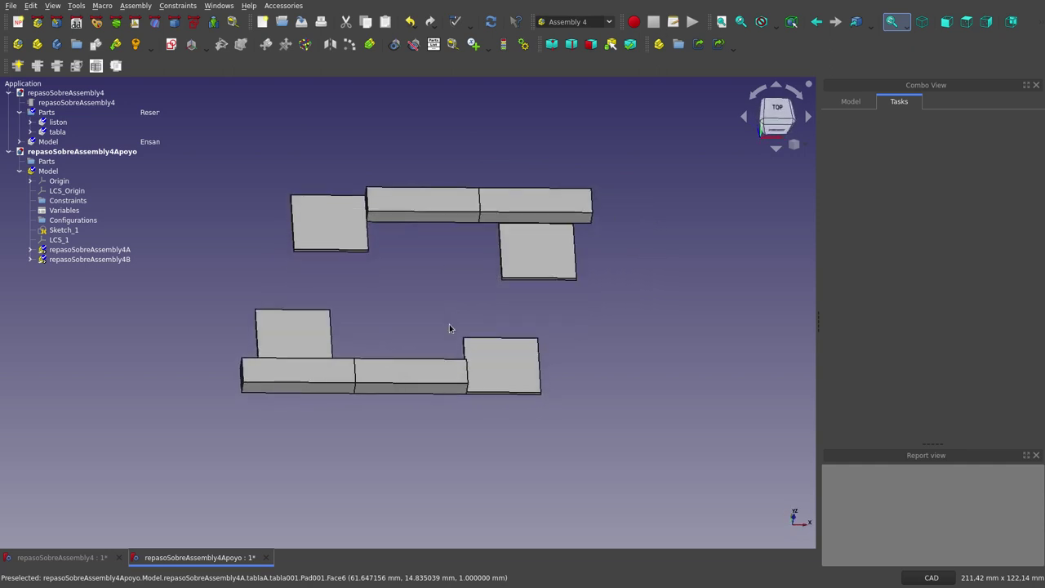